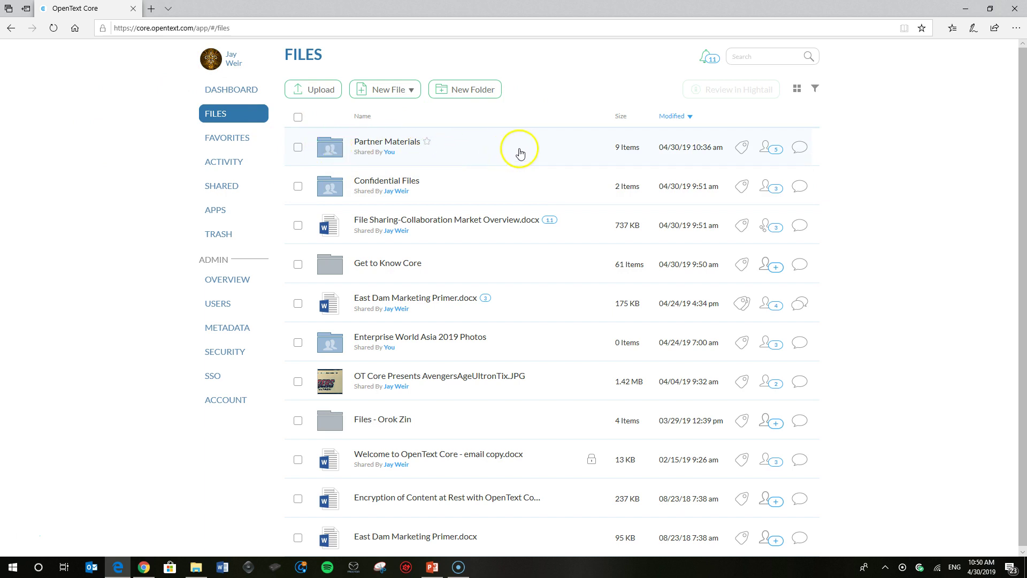
# Open Partner Materials after reviewing its collaborators and their Viewer, Collaborator and Limited permission levels.
pyautogui.click(336, 149)
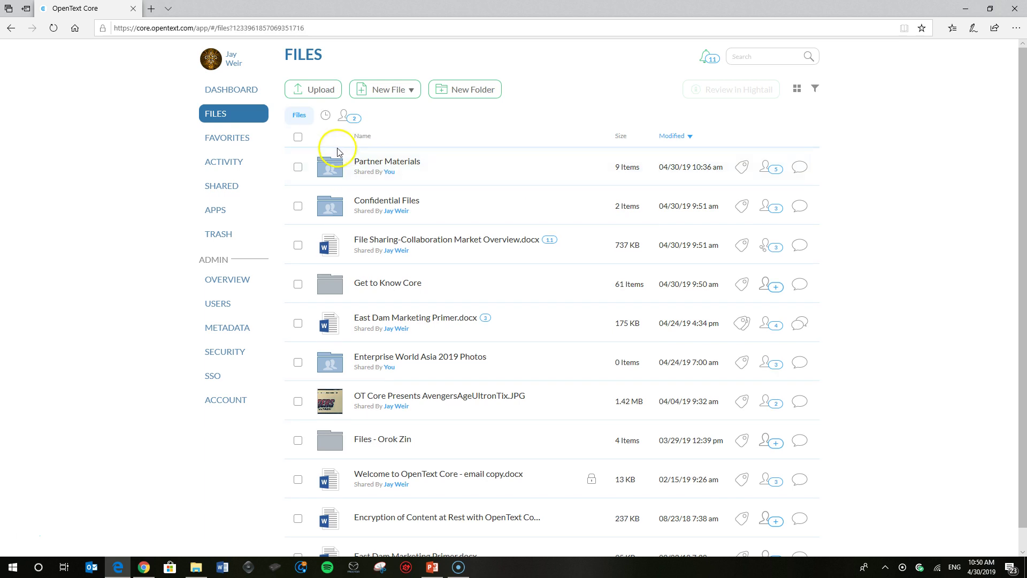
pyautogui.click(337, 151)
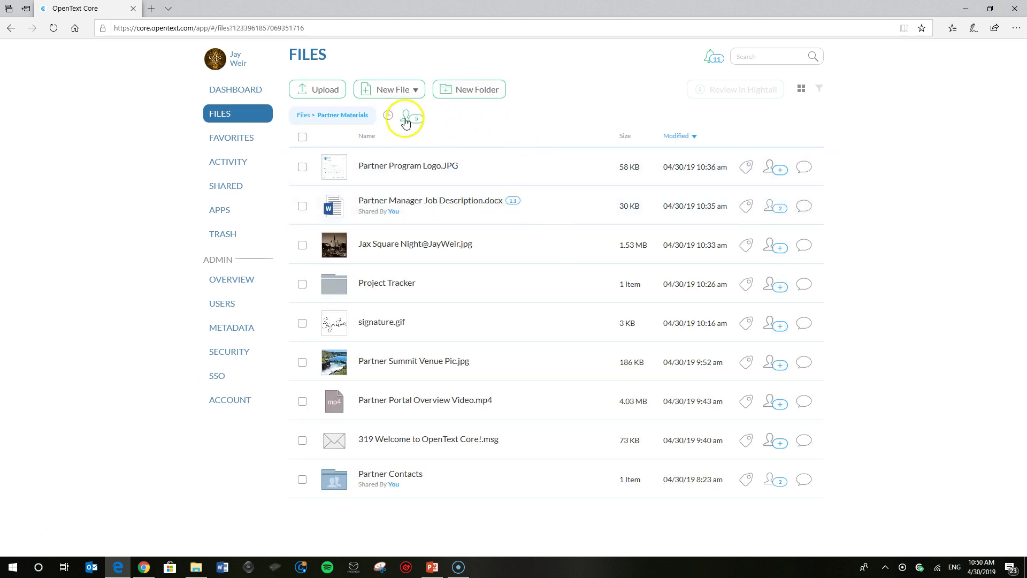
pyautogui.click(406, 121)
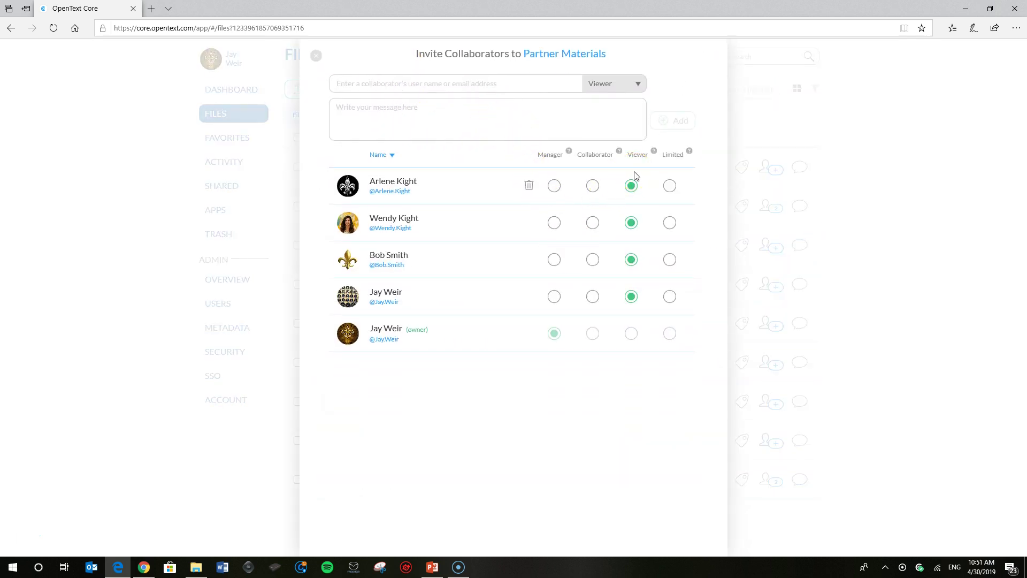
pyautogui.moveTo(653, 152)
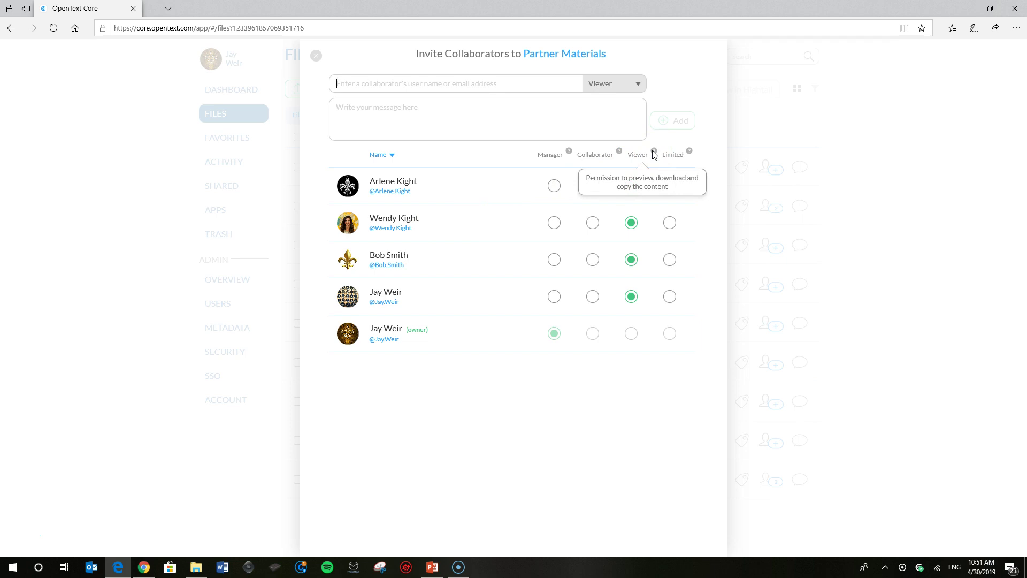
pyautogui.moveTo(614, 153)
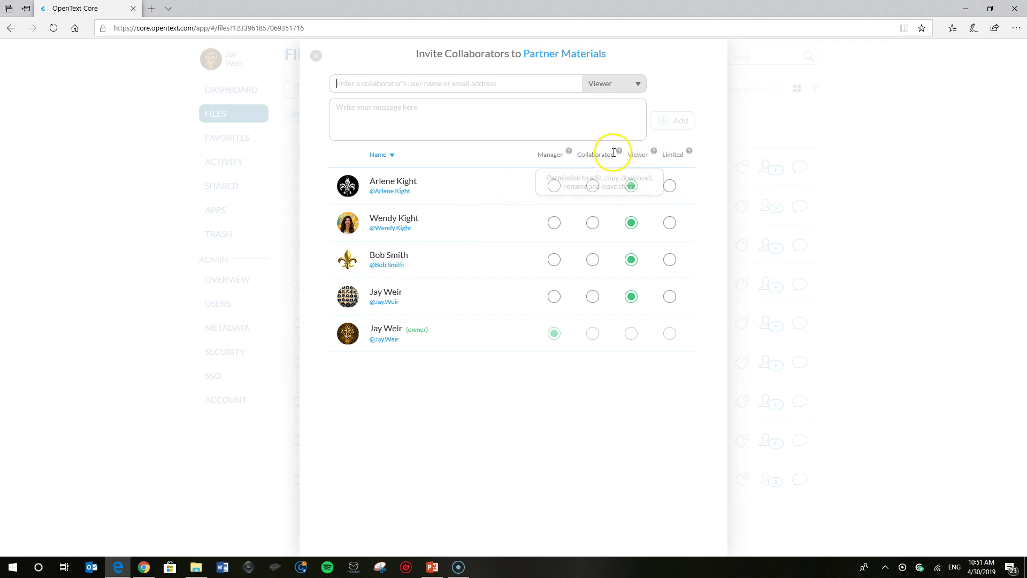
pyautogui.moveTo(689, 153)
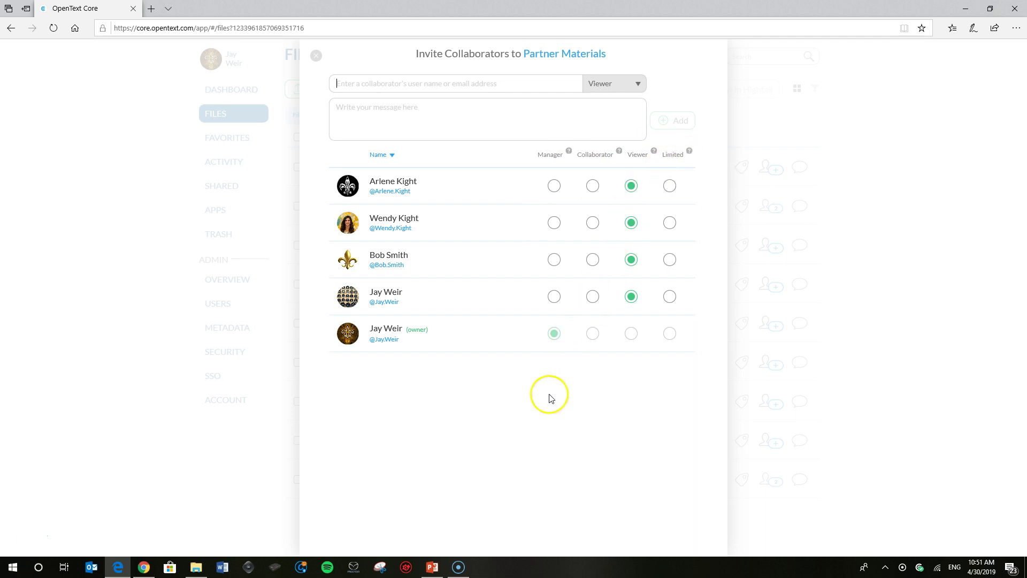
pyautogui.click(317, 56)
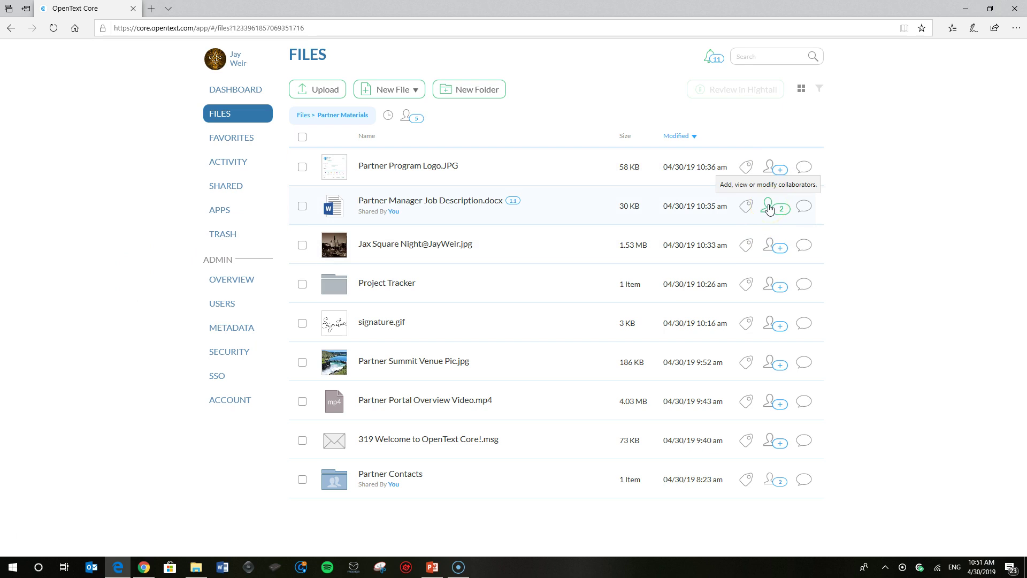
# Review the collaborators on Partner Manager Job Description.docx, then close the Collaborators dialog.
pyautogui.click(769, 208)
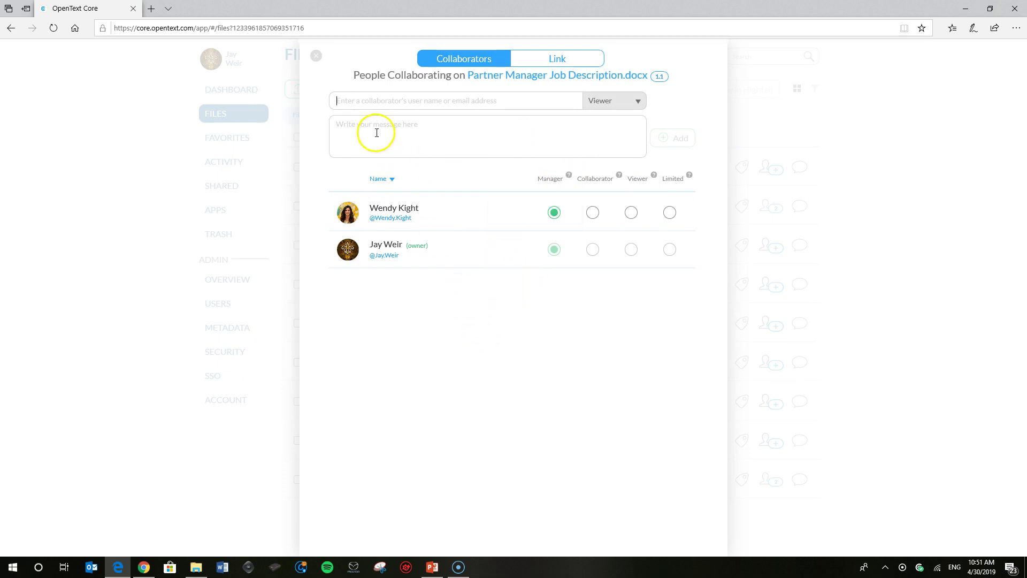
pyautogui.click(317, 56)
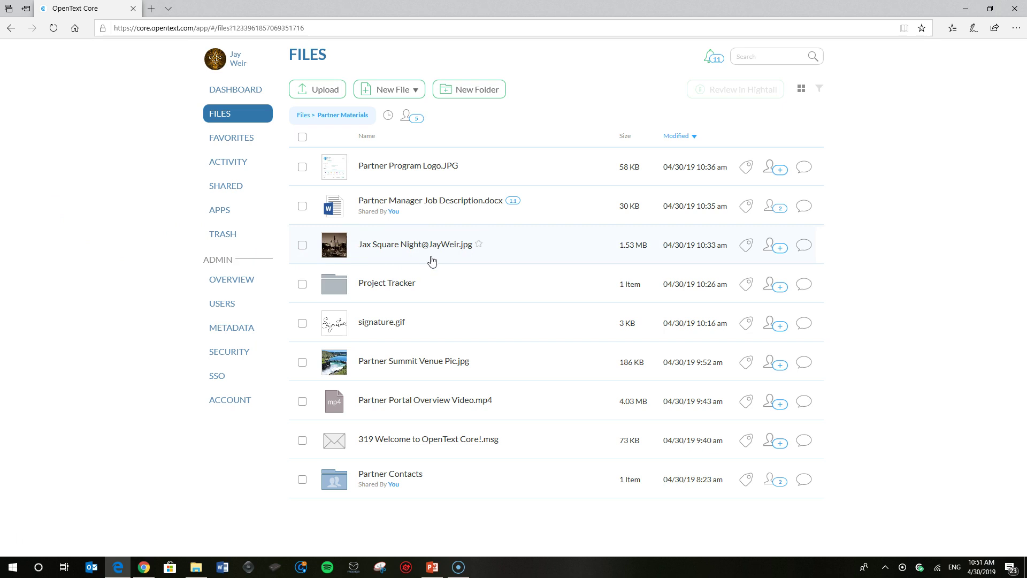
pyautogui.click(303, 246)
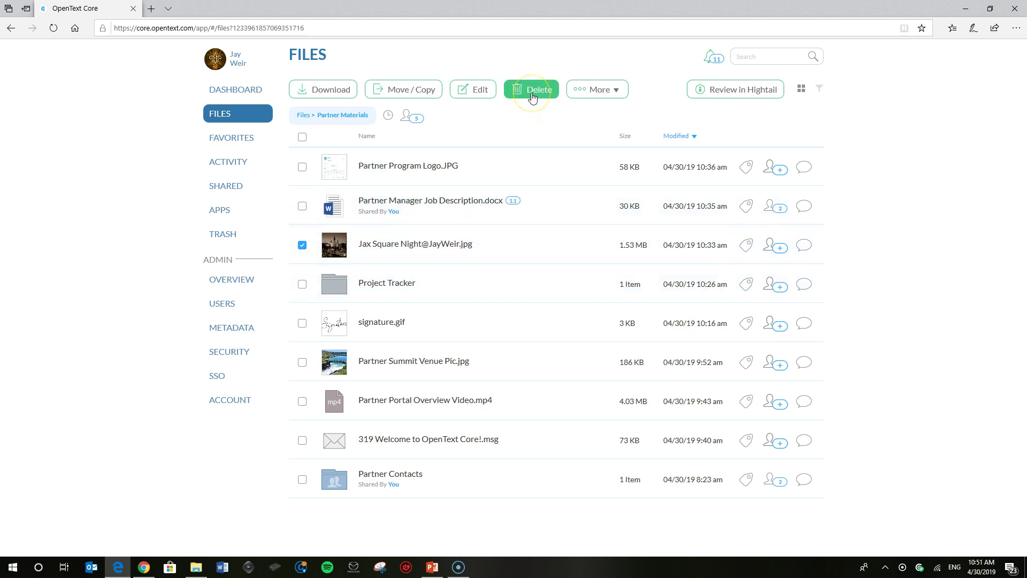
pyautogui.click(533, 96)
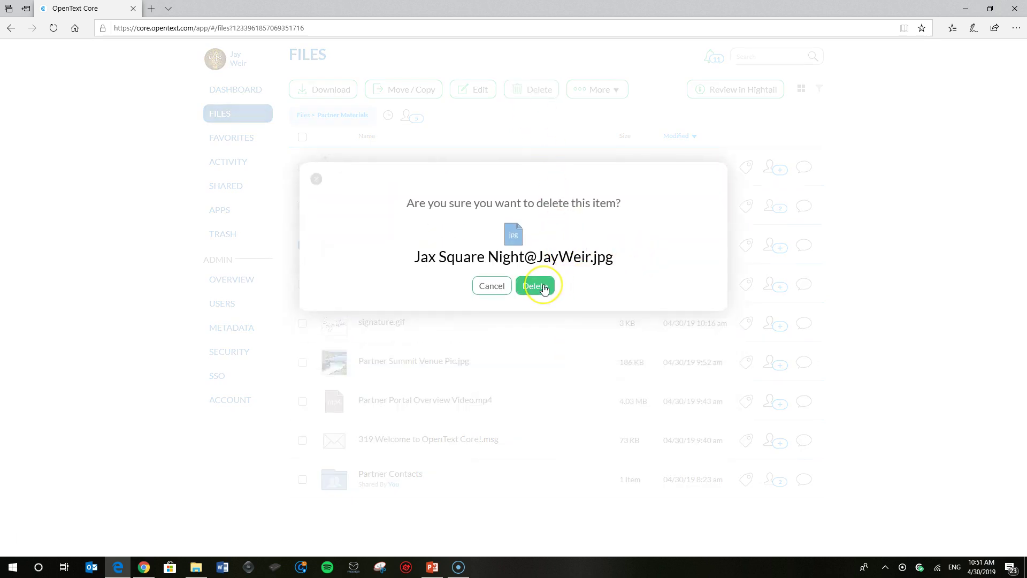
pyautogui.click(544, 288)
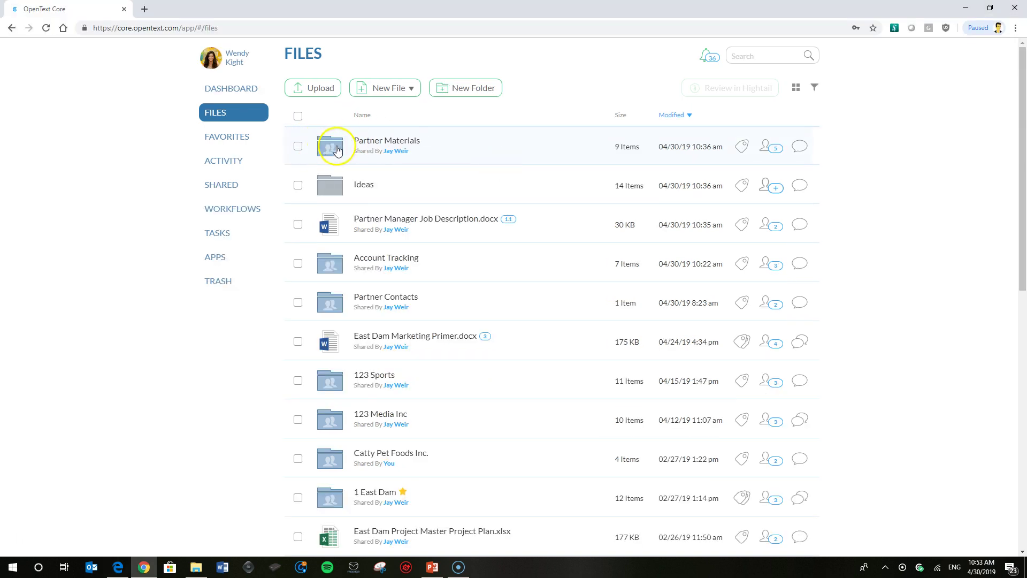
# As the collaborator, open Partner Materials, then view the Activity feed logging the image's deletion.
pyautogui.click(337, 149)
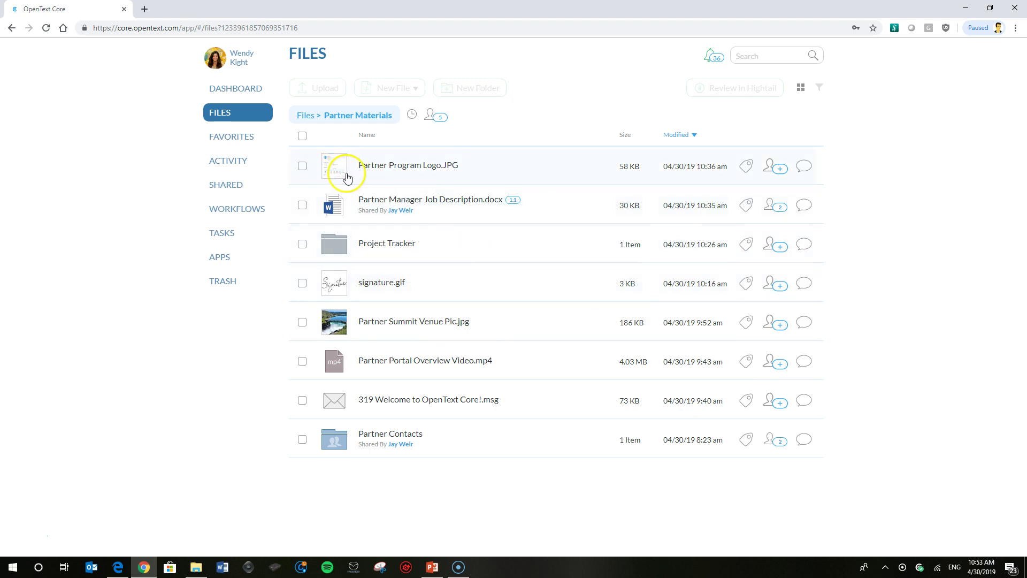
pyautogui.click(238, 162)
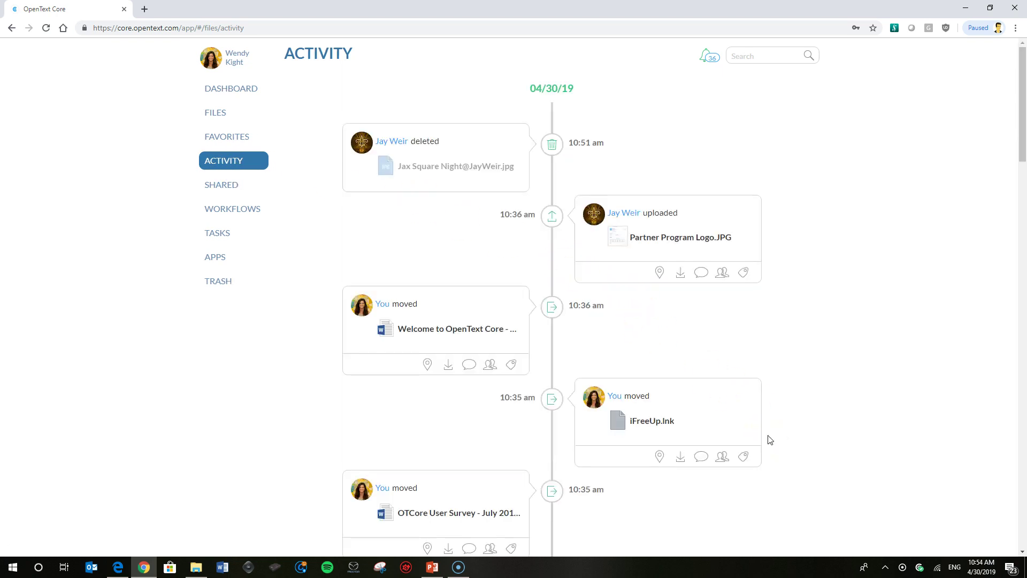
# Switch back to the owner's Edge window showing Files > Partner Materials.
pyautogui.click(712, 403)
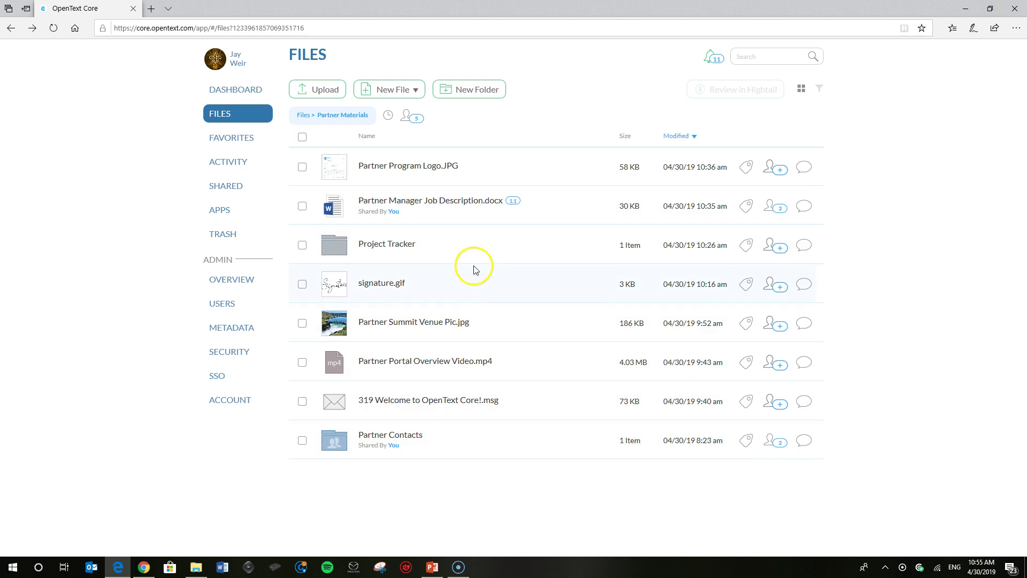
pyautogui.click(229, 163)
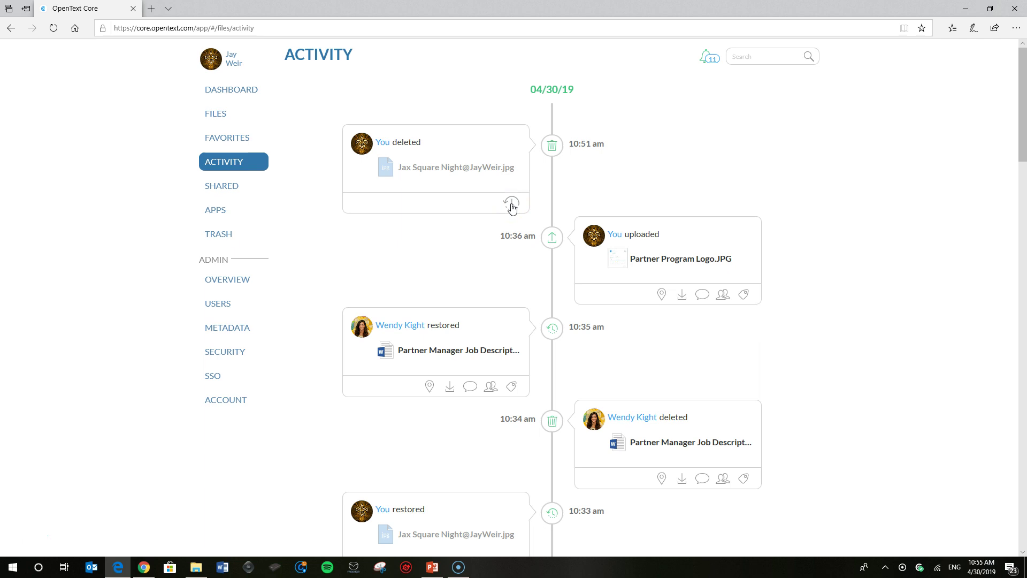
pyautogui.click(511, 208)
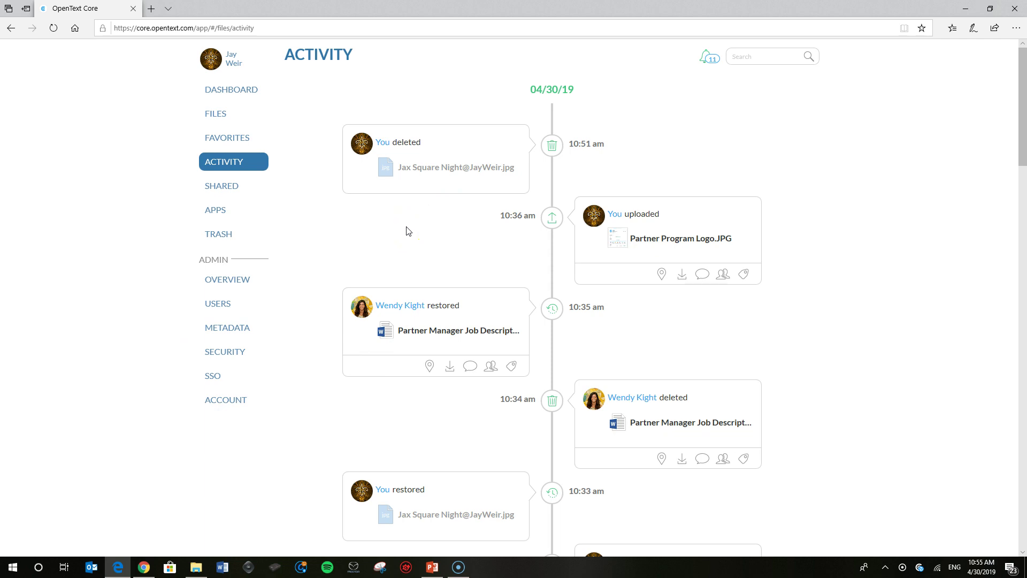
pyautogui.hotkey('alt', 'Tab')
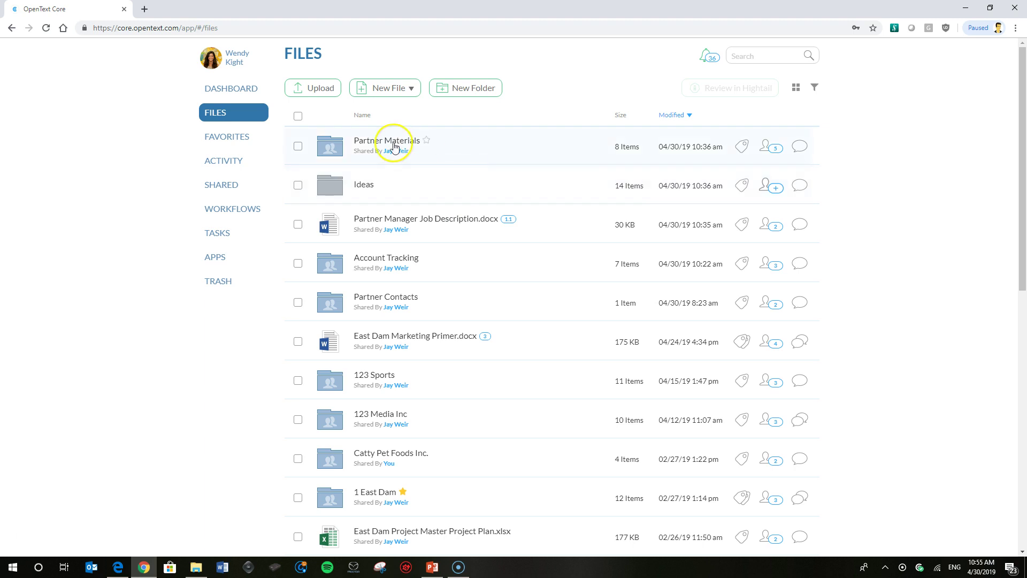
# Open Partner Materials, check the restored Jax Square Night image's More actions, then deselect it.
pyautogui.click(330, 149)
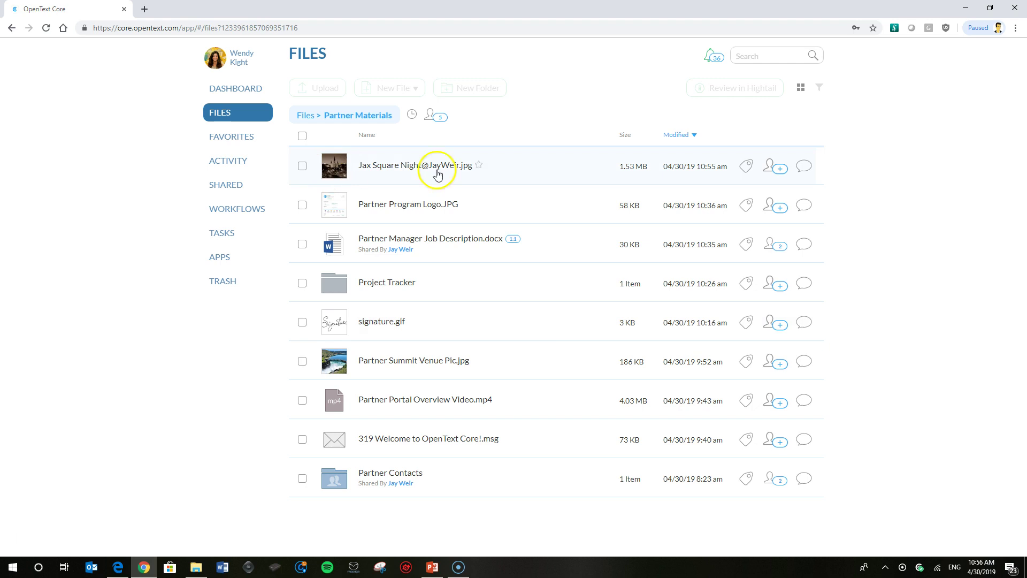
pyautogui.click(302, 166)
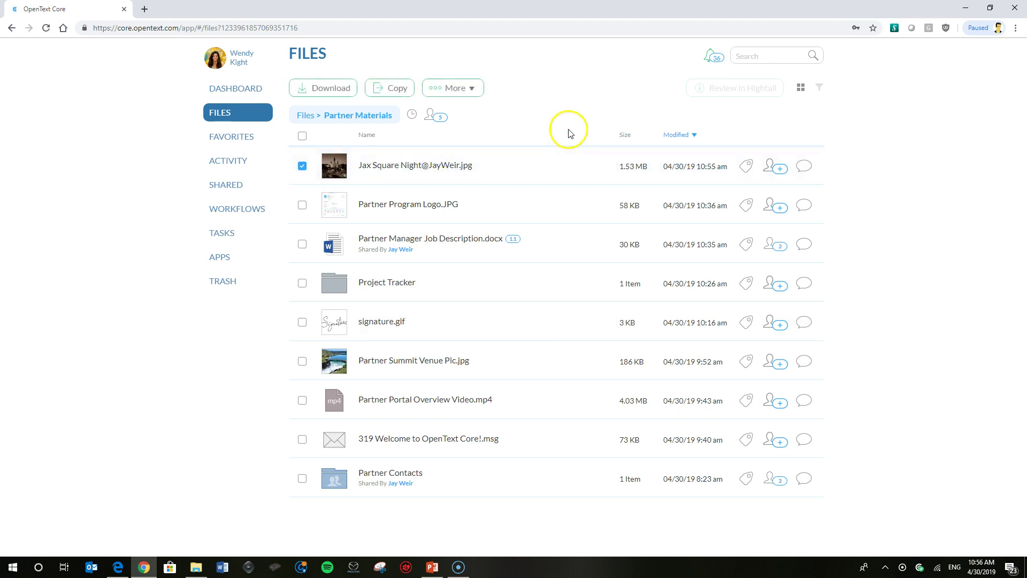
pyautogui.click(471, 88)
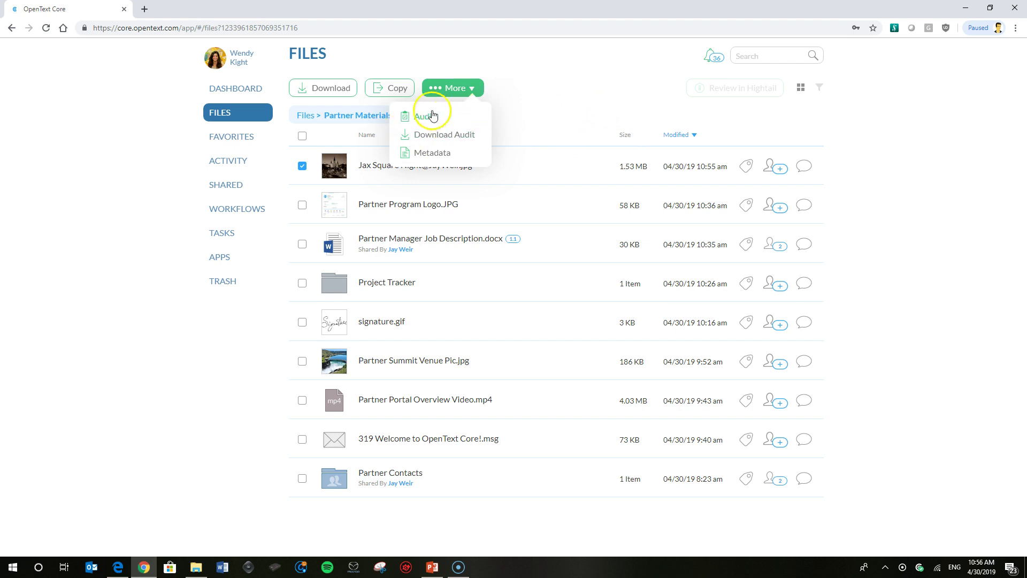
pyautogui.click(550, 97)
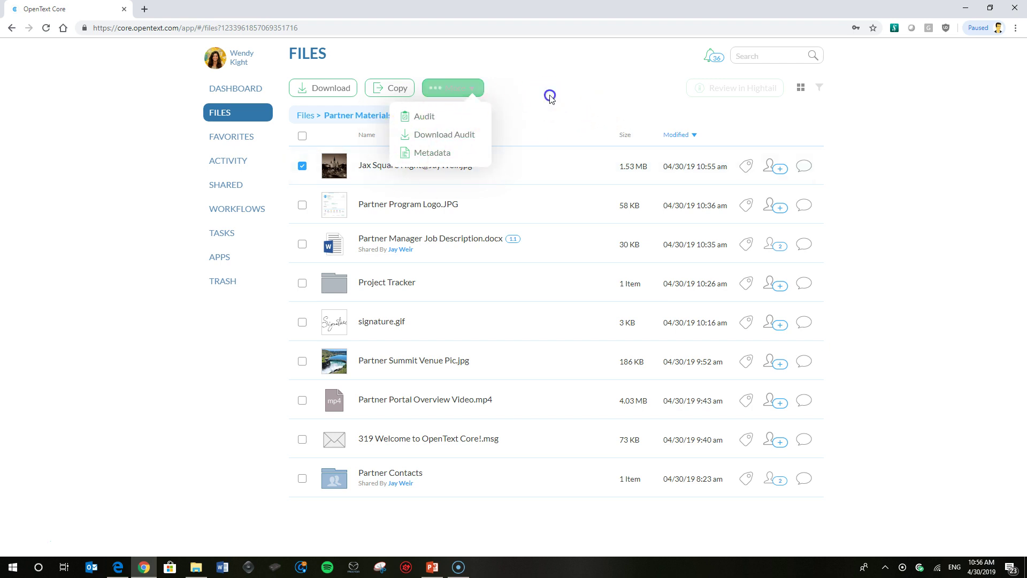
pyautogui.click(303, 166)
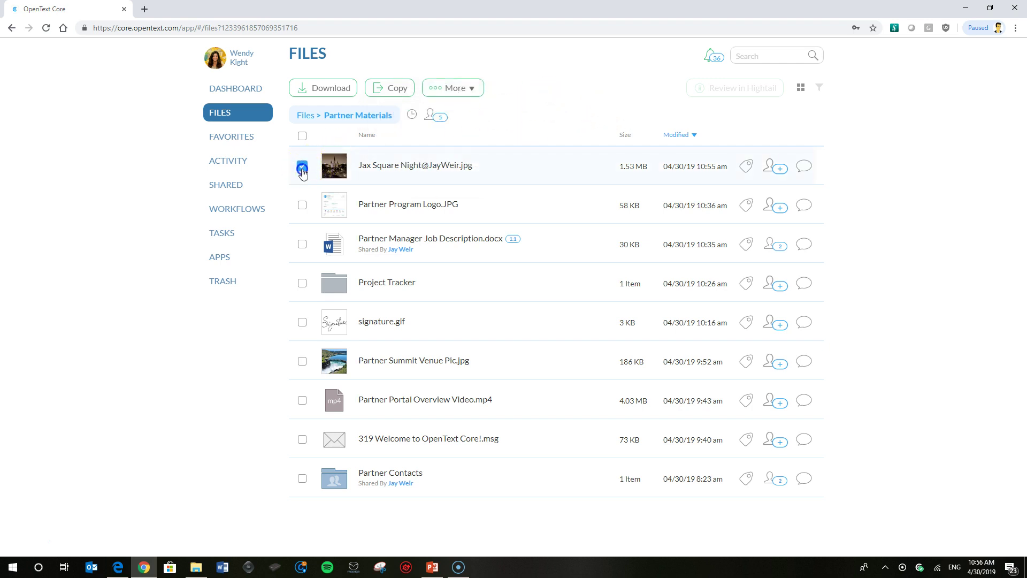
# Select Partner Manager Job Description.docx and review its collaborators.
pyautogui.click(302, 244)
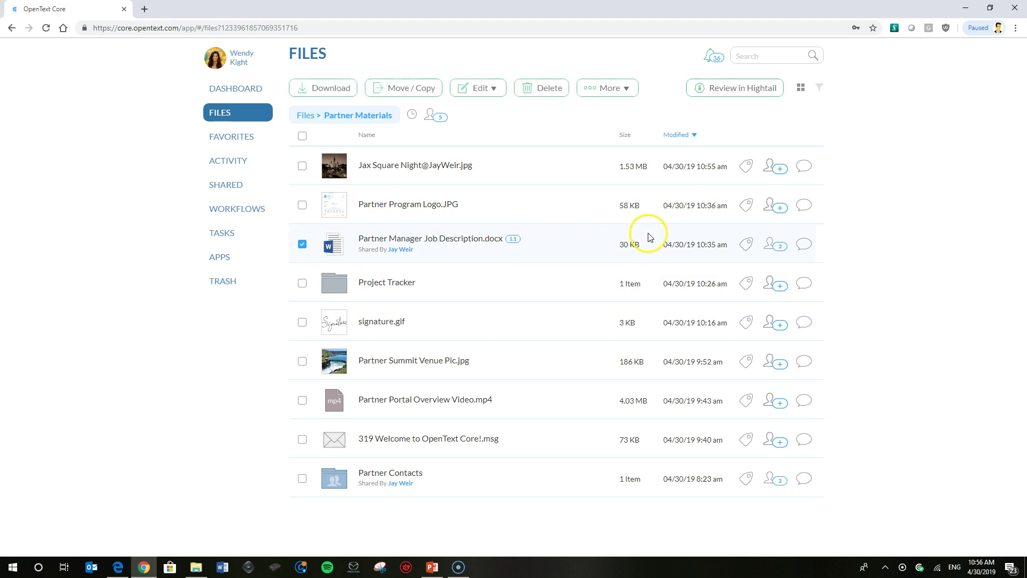
pyautogui.click(769, 245)
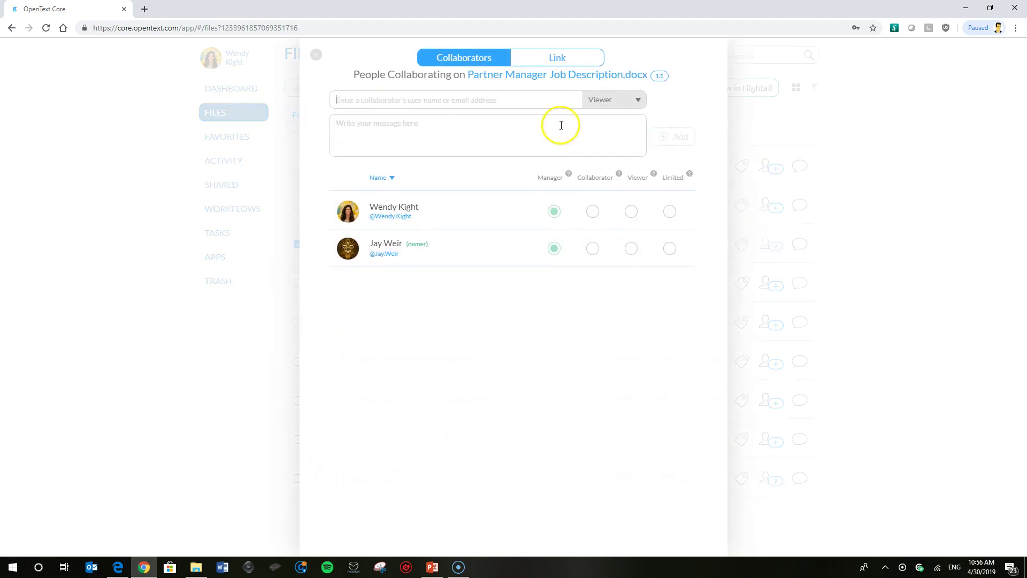
pyautogui.moveTo(560, 179)
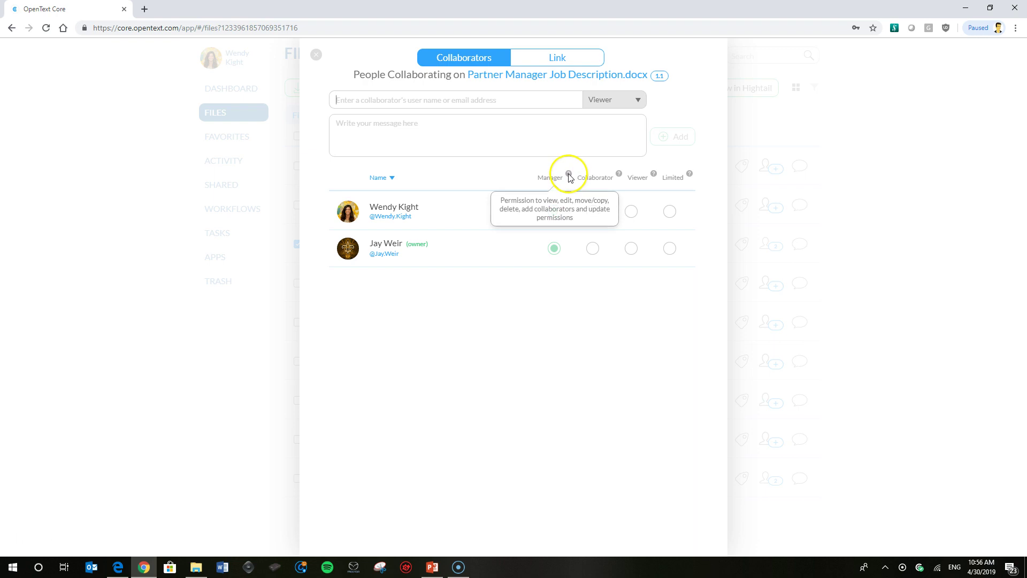
pyautogui.click(315, 54)
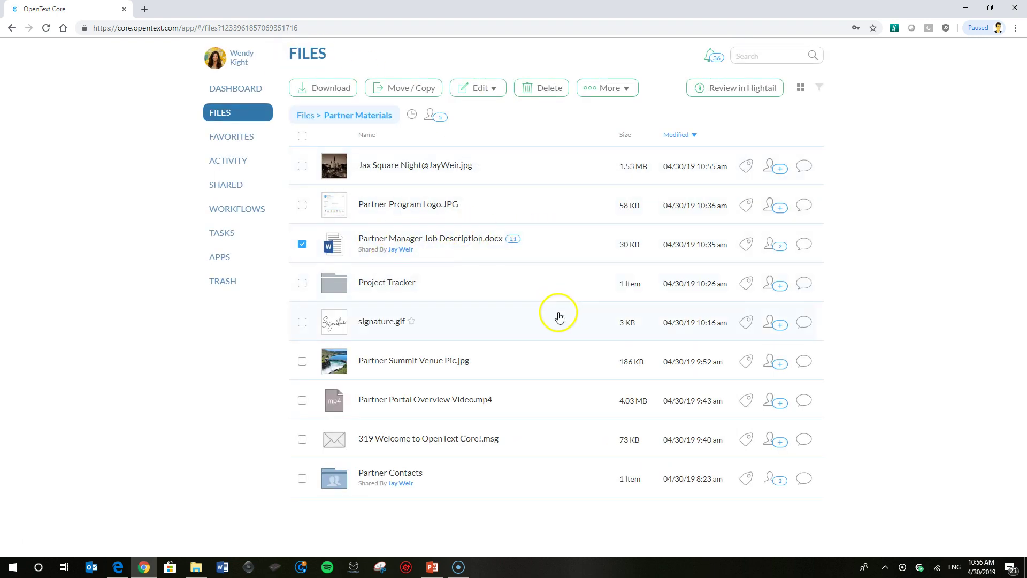
# Delete Partner Manager Job Description.docx, confirm, and dismiss the success banner.
pyautogui.click(538, 90)
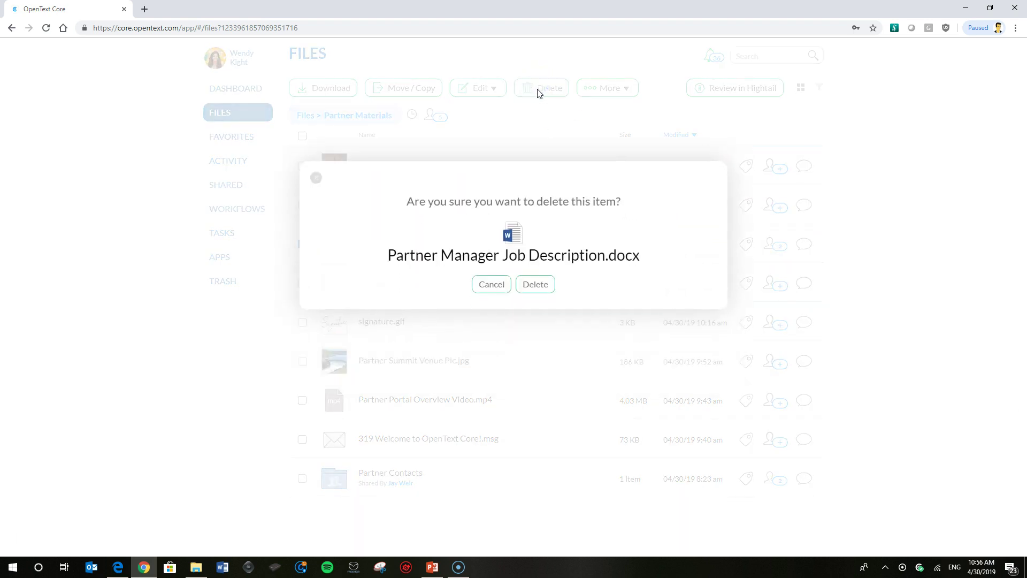
pyautogui.click(535, 282)
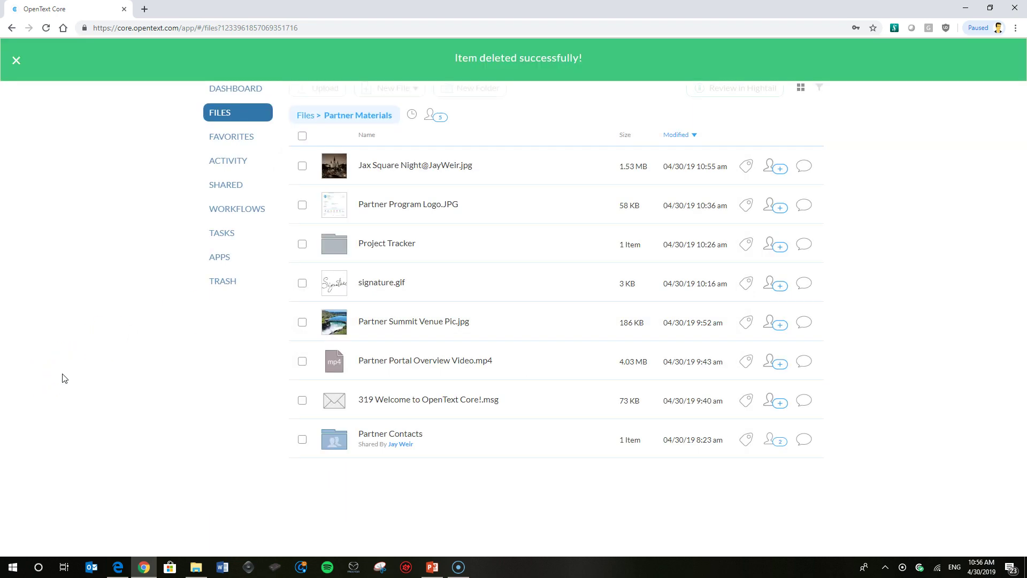
pyautogui.click(16, 60)
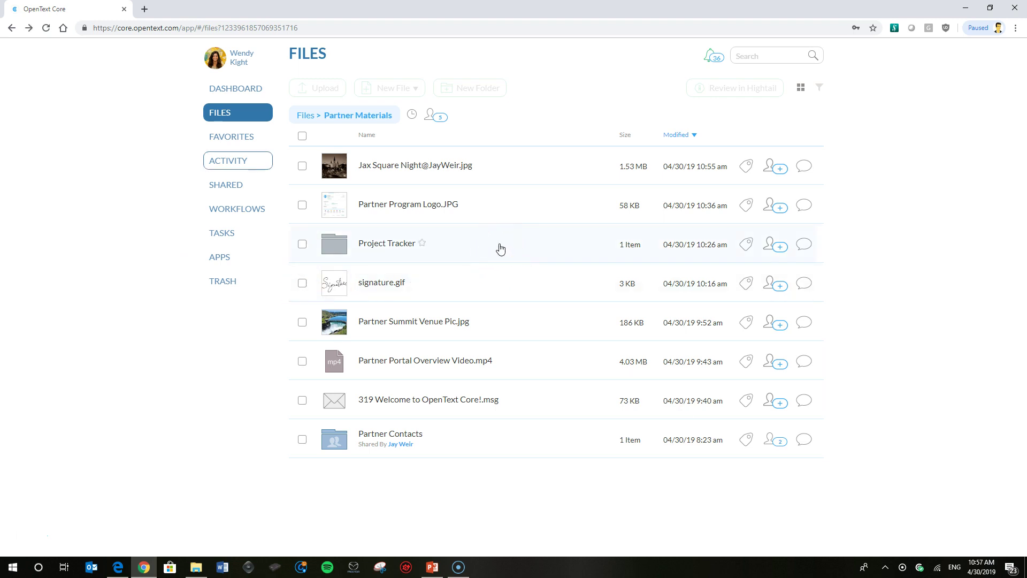
# Open the Activity feed showing the 10:56 am deletion of Partner Manager Job Description.
pyautogui.click(230, 160)
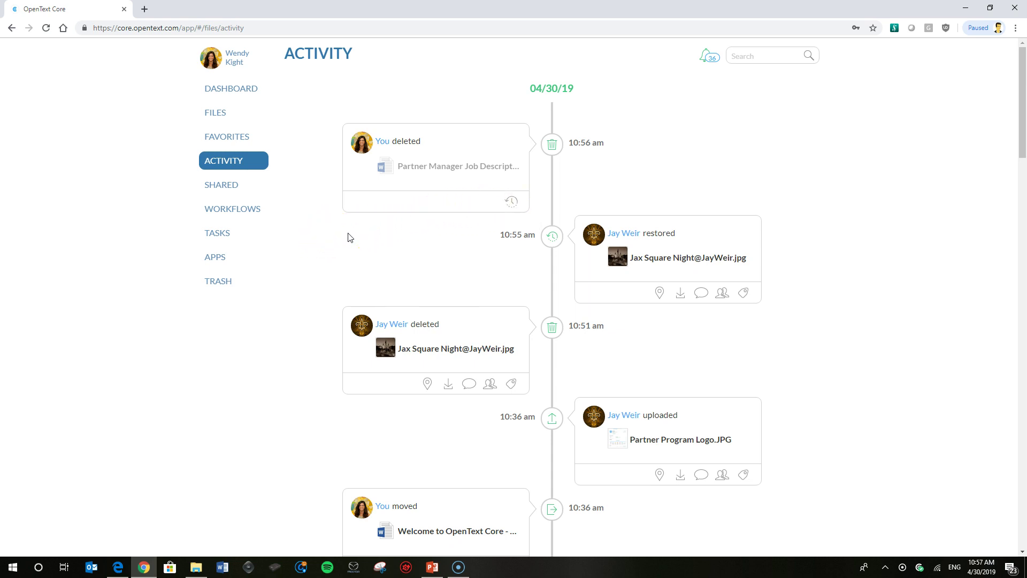
# Switch to the other Edge window and open its Activity feed showing the job description deletion.
pyautogui.hotkey('alt', 'Tab')
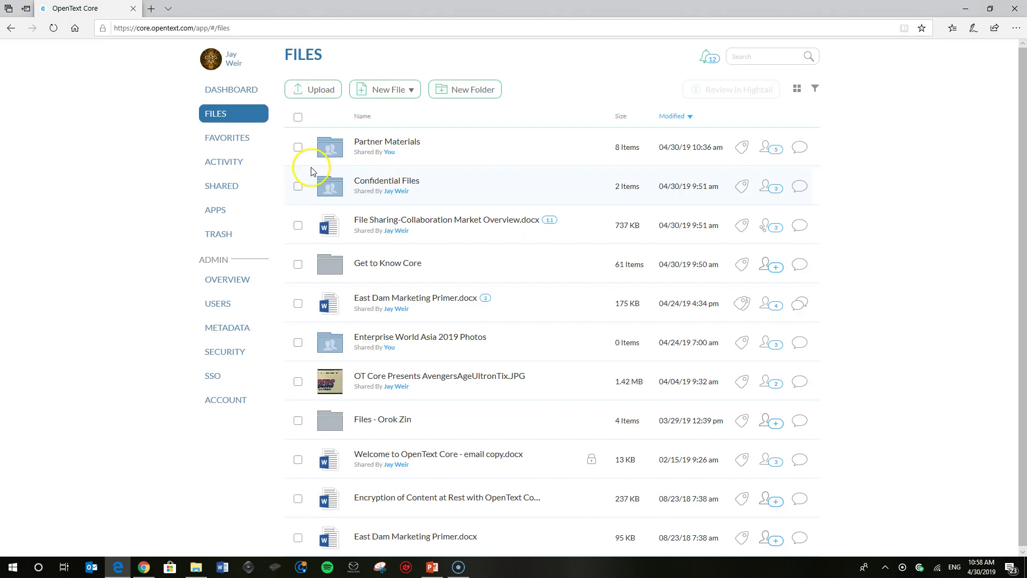
pyautogui.click(224, 163)
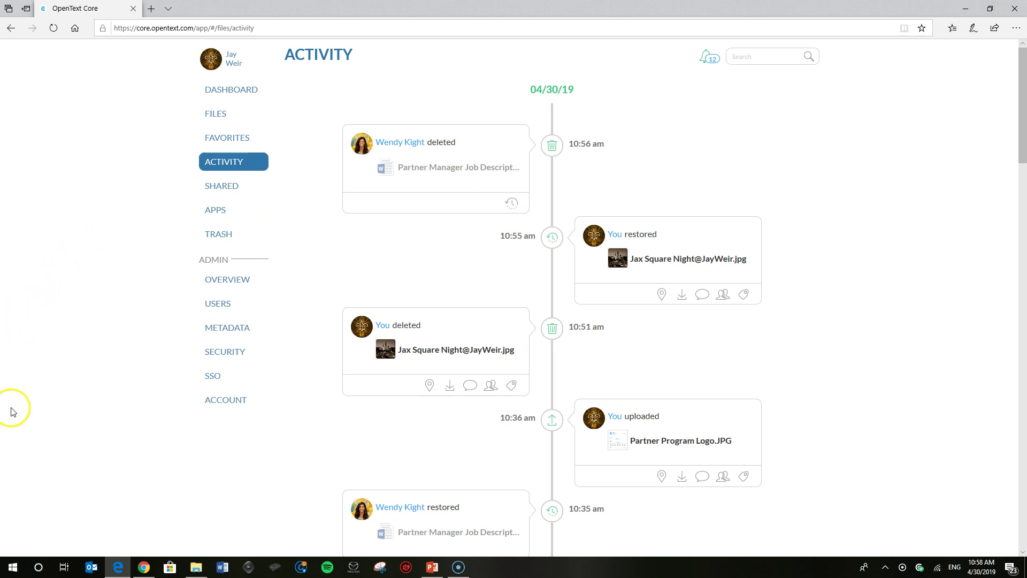
# Restore Partner Manager Job Description.docx from the trash bin, cancelling the accidental permanent delete.
pyautogui.click(224, 236)
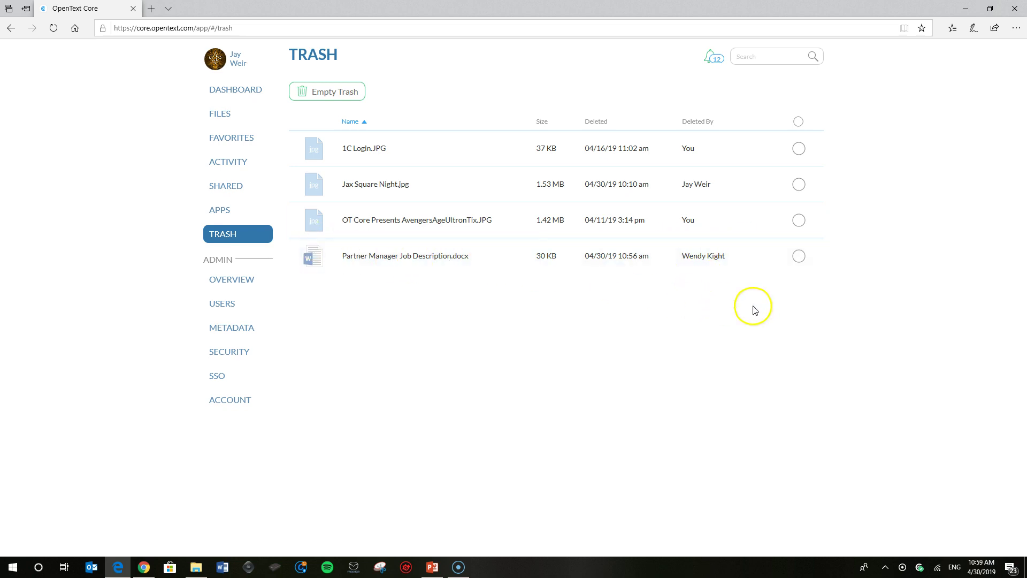
pyautogui.click(799, 256)
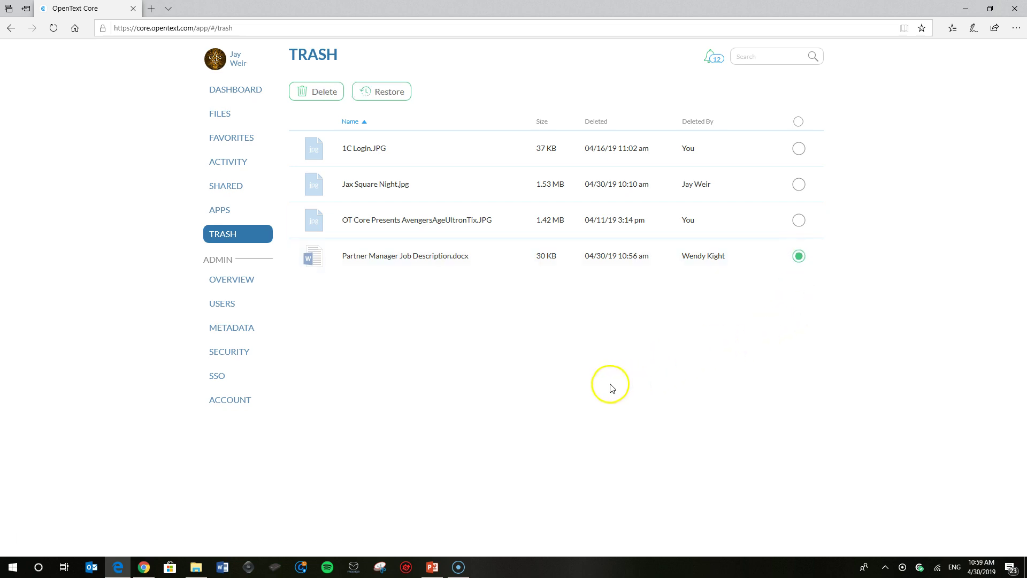
pyautogui.click(314, 95)
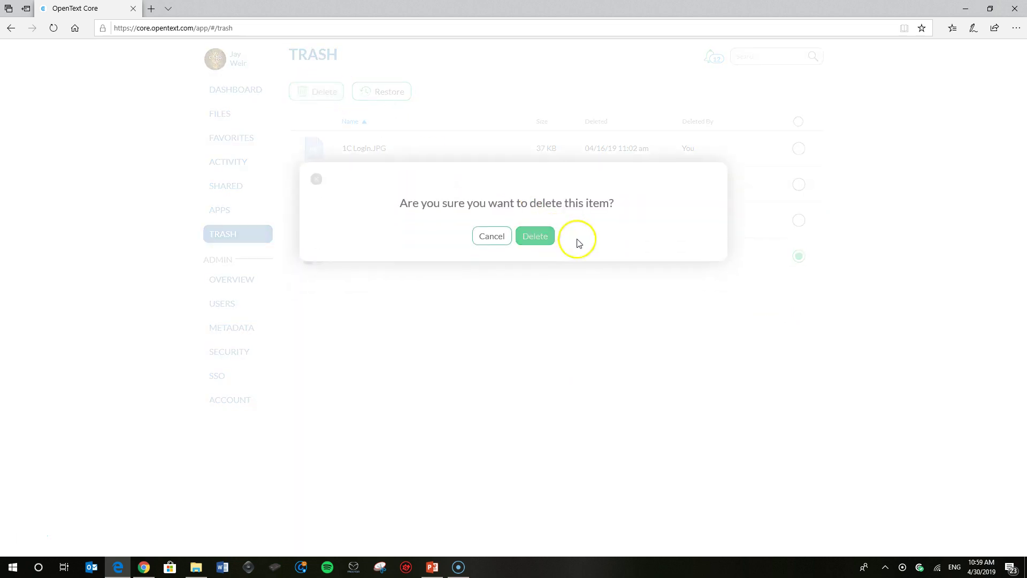
pyautogui.press('Escape')
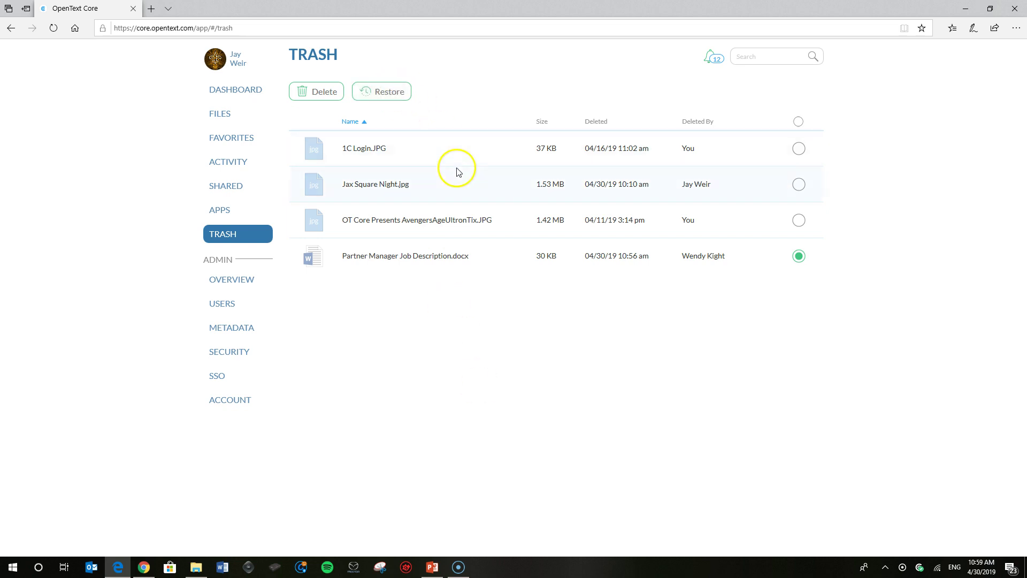
pyautogui.click(391, 94)
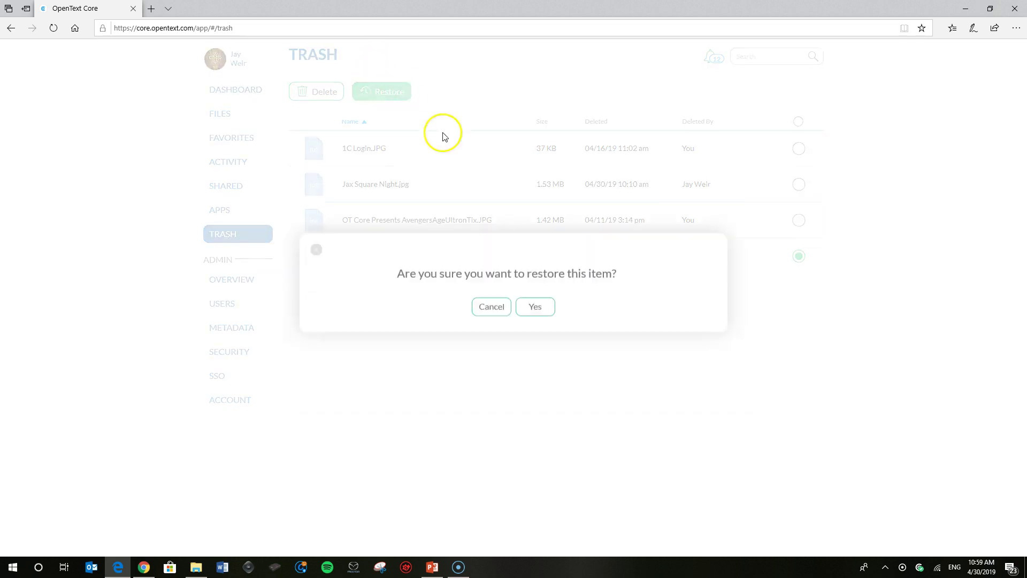
pyautogui.click(534, 234)
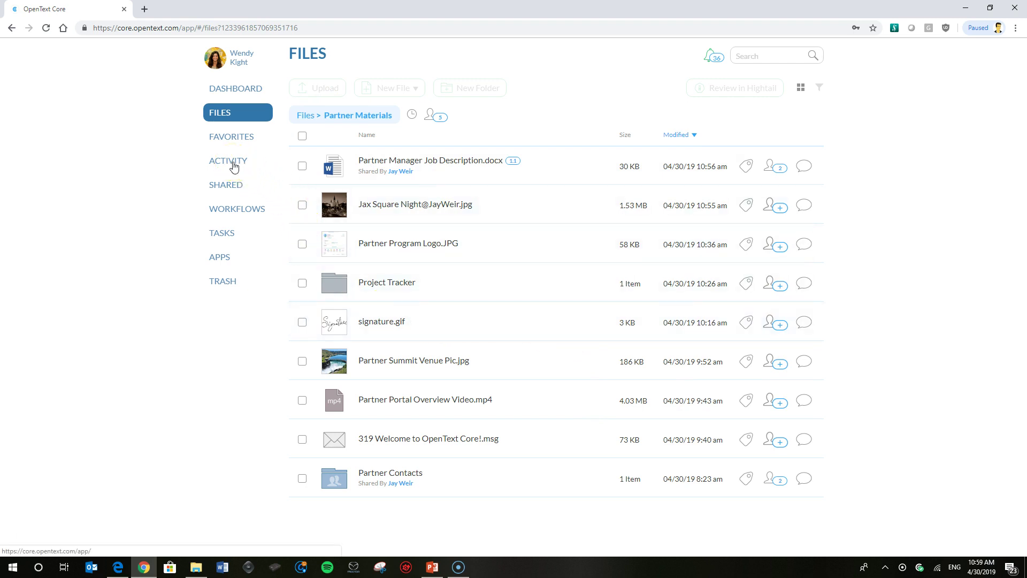
# Open the Activity feed showing the 10:59 am restore of Partner Manager Job Description.
pyautogui.click(233, 163)
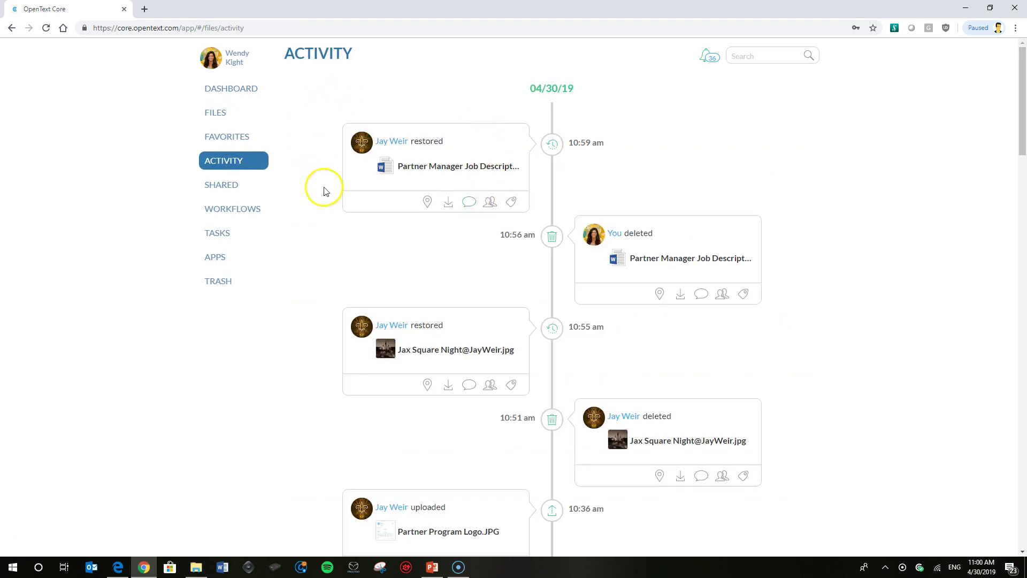